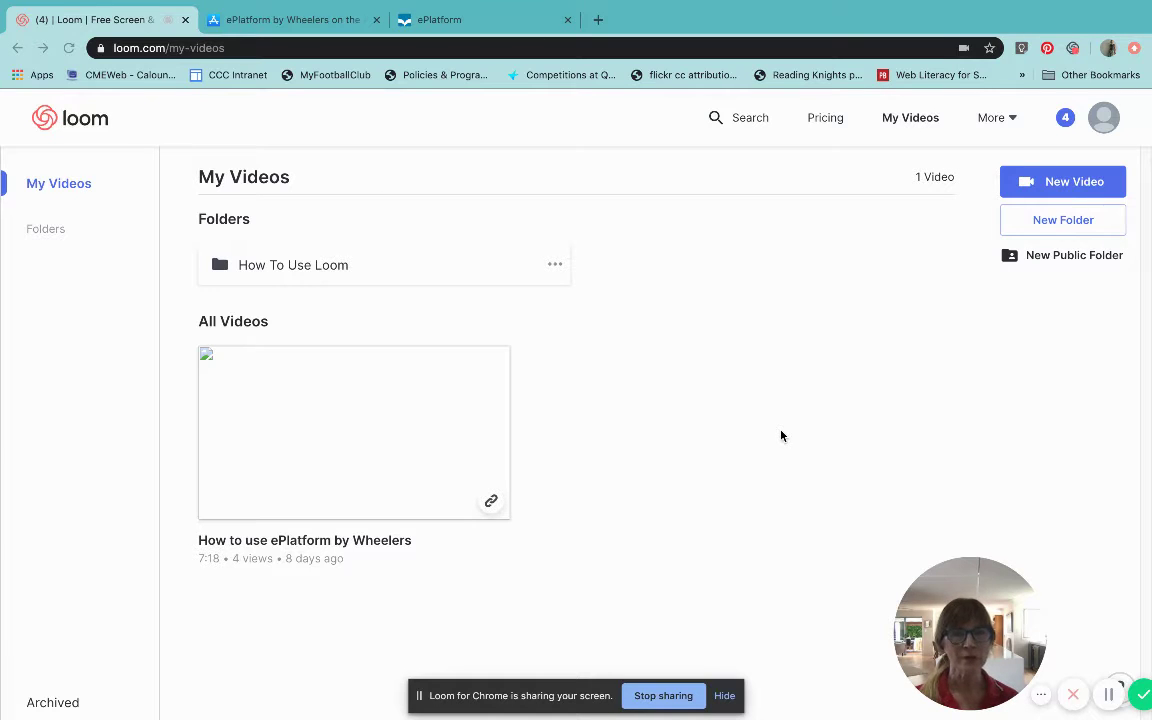
Step: Move from Loom's My Videos through the App Store listing to ePlatform's Find Libraries page
{"action": "left_click", "coordinate": [265, 21]}
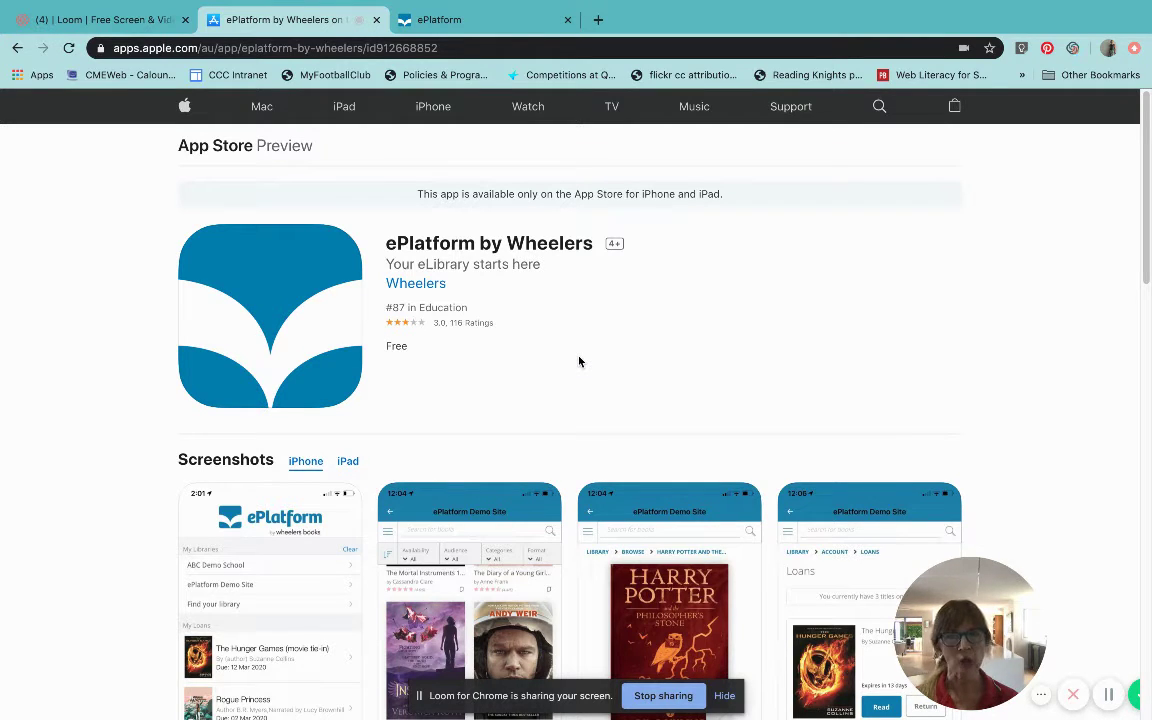
{"action": "left_click", "coordinate": [440, 26]}
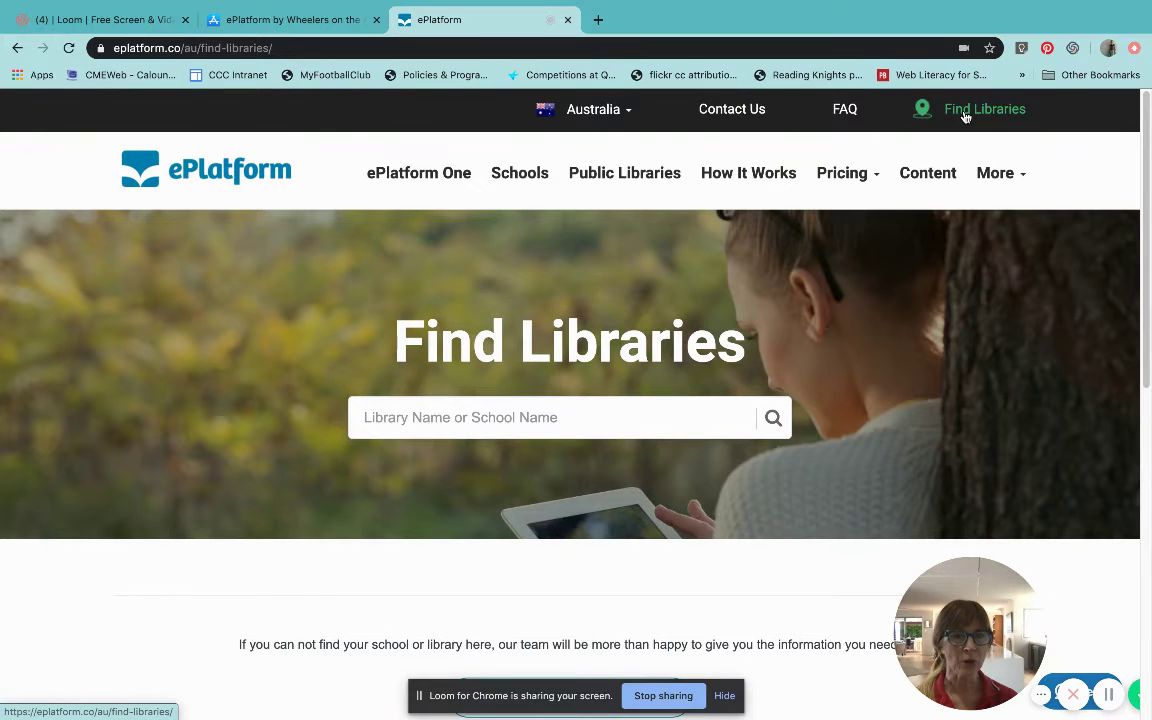
Step: Search the library finder for 'caloundra christian college' and open the college's library site
{"action": "left_click", "coordinate": [452, 420]}
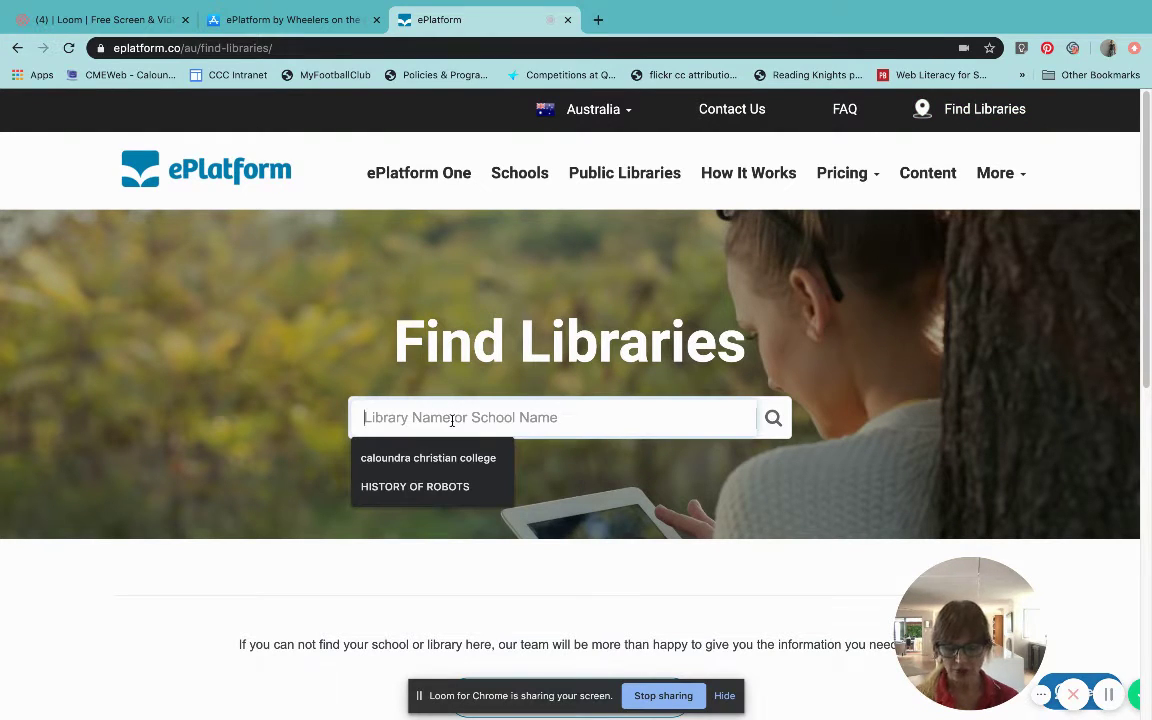
{"action": "type", "text": "caloundra christian college"}
{"action": "left_click", "coordinate": [435, 459]}
{"action": "left_click", "coordinate": [771, 420]}
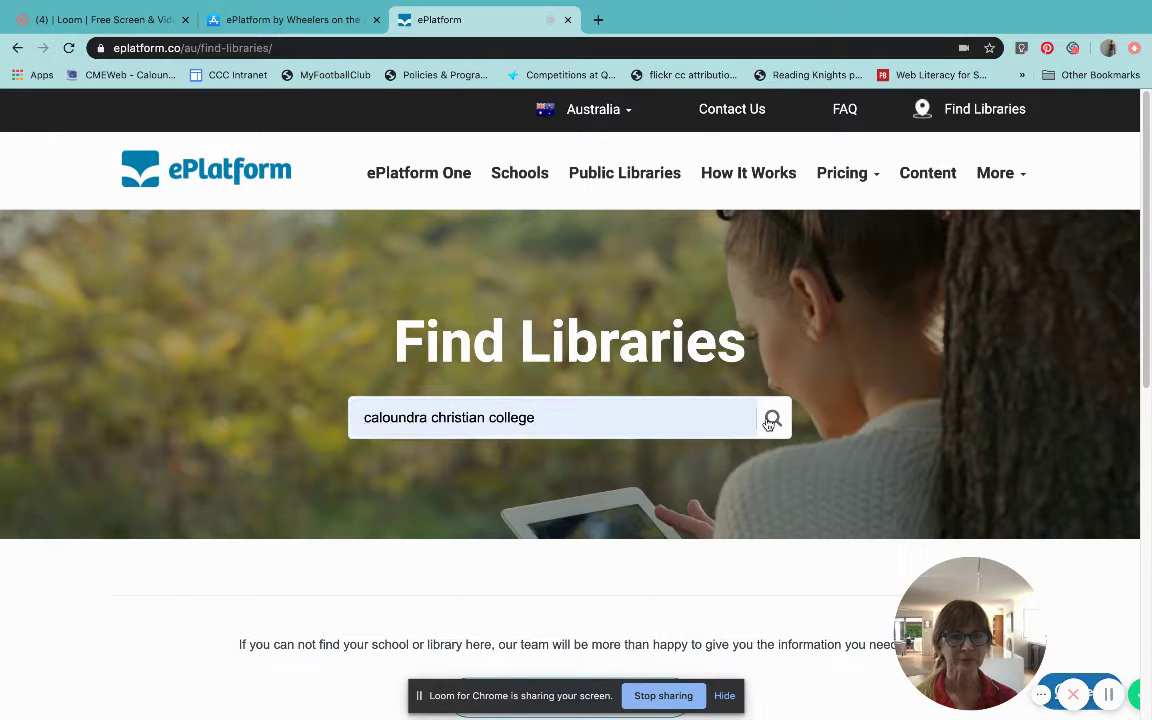
{"action": "scroll", "coordinate": [604, 476], "scroll_direction": "down", "scroll_amount": 1}
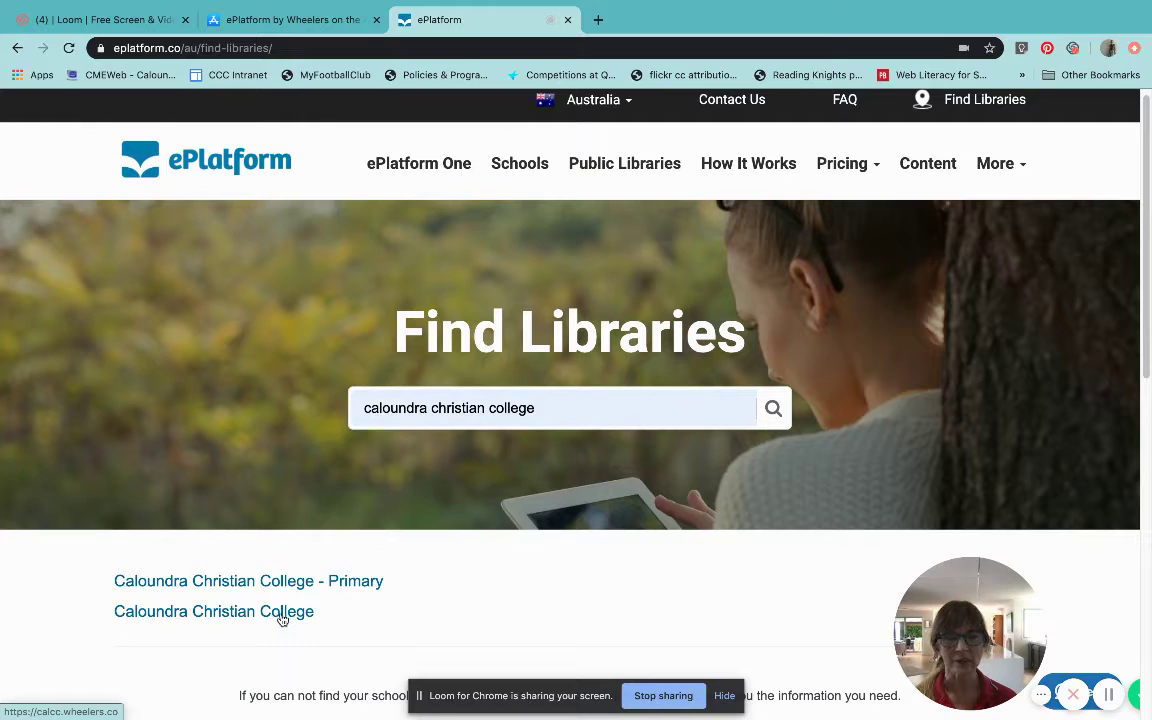
{"action": "left_click", "coordinate": [282, 614]}
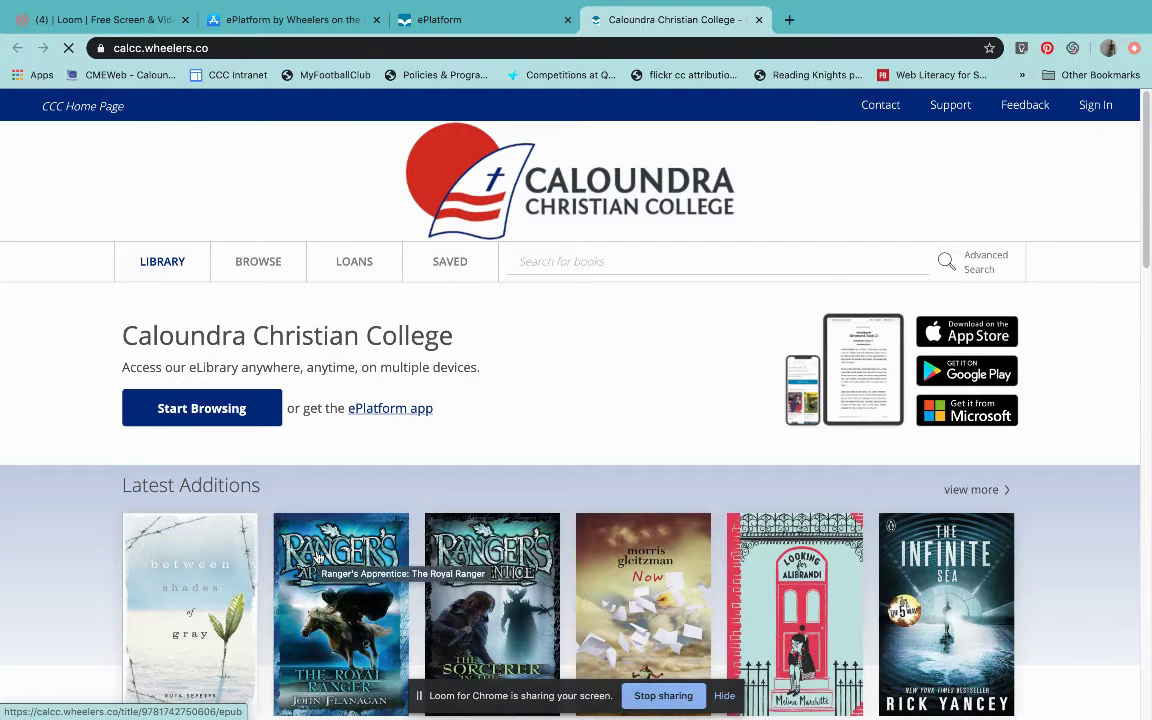
Step: Scroll the eLibrary home page past Latest Additions down to the Popular Titles books
{"action": "scroll", "coordinate": [318, 556], "scroll_direction": "down", "scroll_amount": 1}
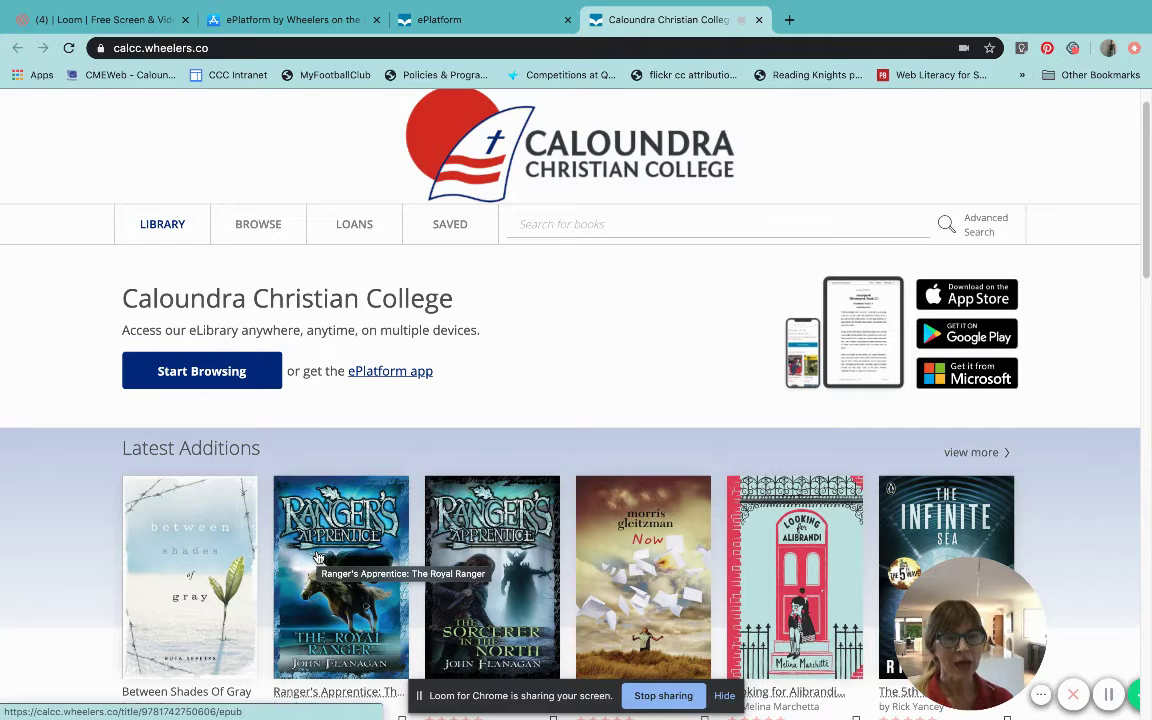
{"action": "scroll", "coordinate": [318, 556], "scroll_direction": "down", "scroll_amount": 2}
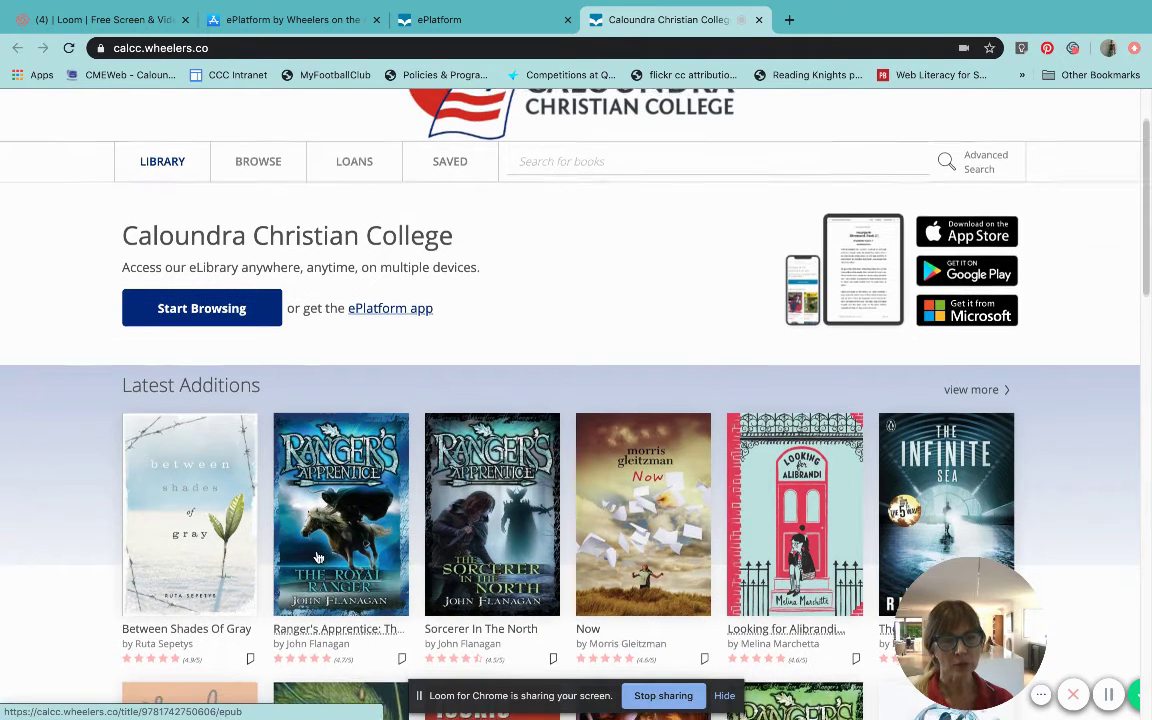
{"action": "scroll", "coordinate": [318, 556], "scroll_direction": "down", "scroll_amount": 1}
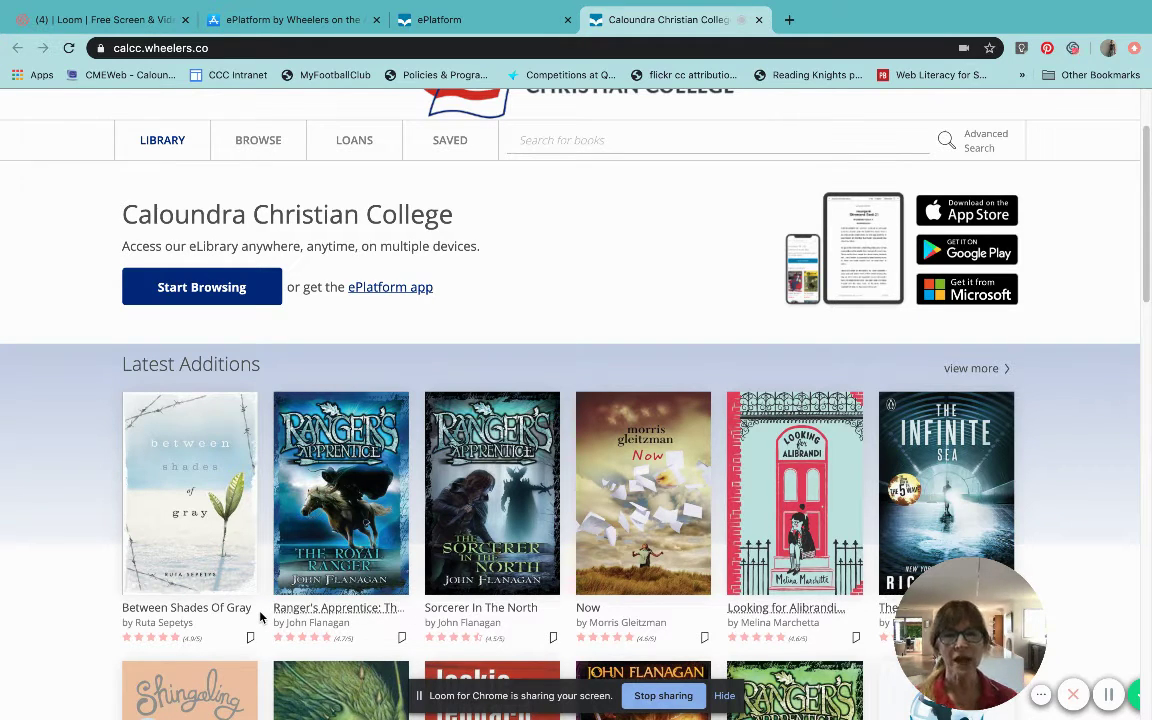
{"action": "scroll", "coordinate": [260, 617], "scroll_direction": "up", "scroll_amount": 2}
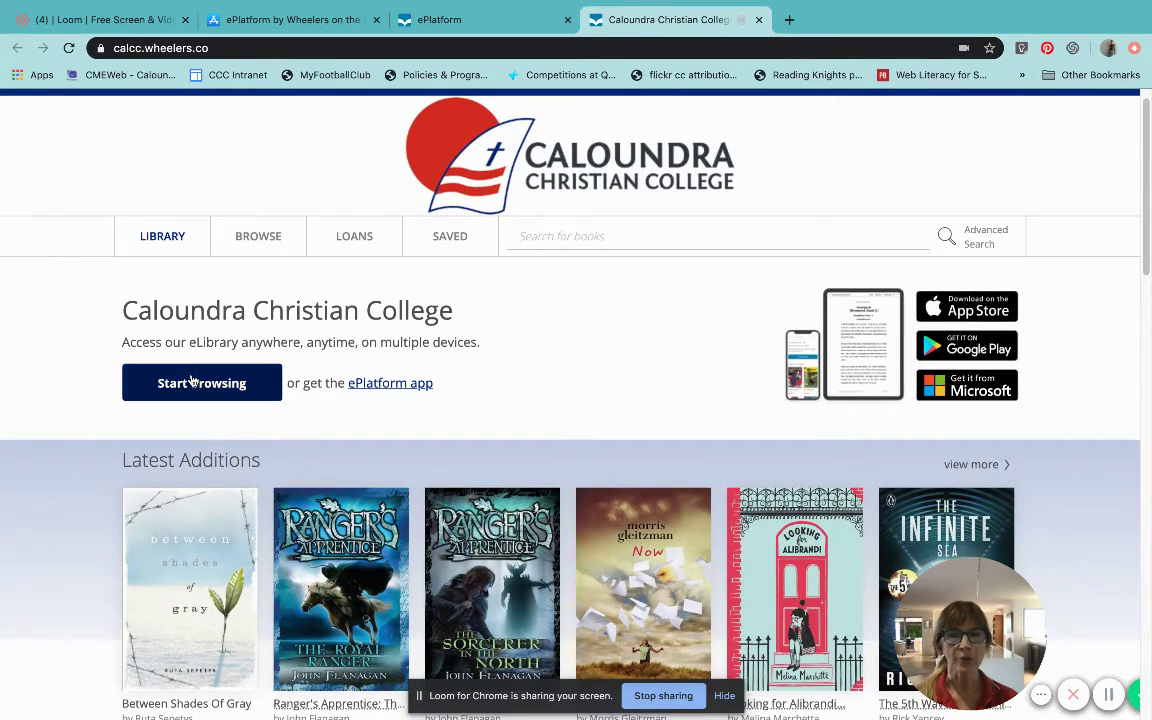
{"action": "scroll", "coordinate": [300, 525], "scroll_direction": "down", "scroll_amount": 5}
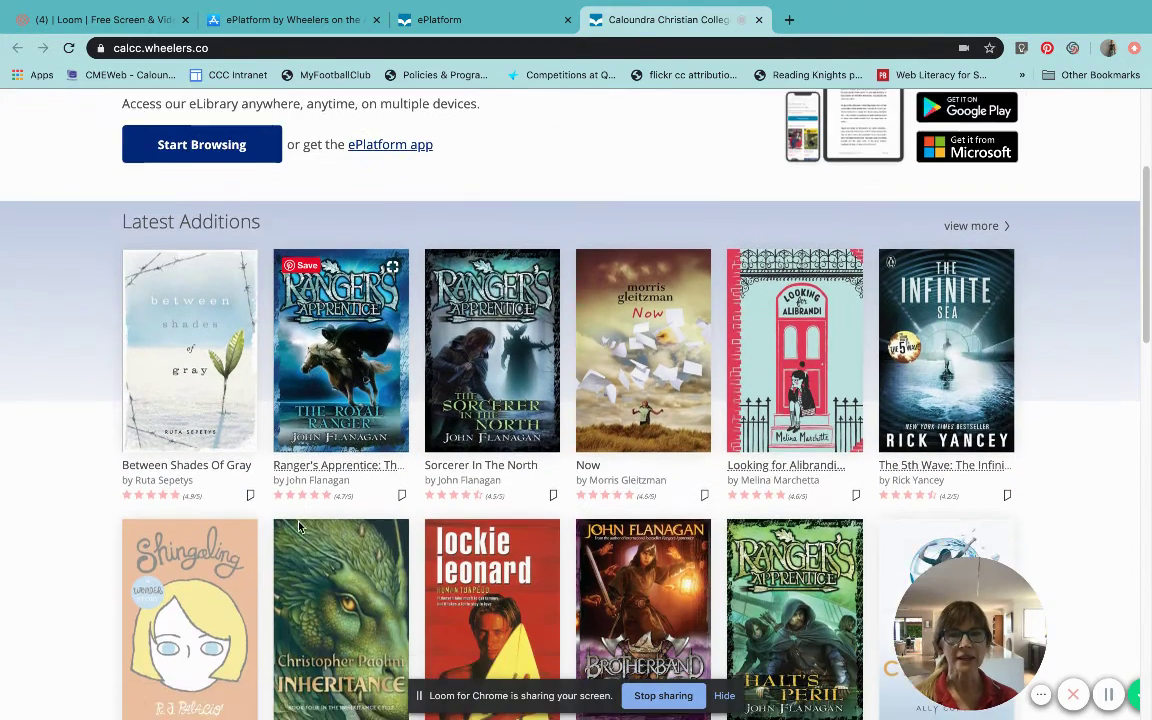
{"action": "scroll", "coordinate": [298, 527], "scroll_direction": "down", "scroll_amount": 1}
{"action": "scroll", "coordinate": [298, 527], "scroll_direction": "up", "scroll_amount": 3}
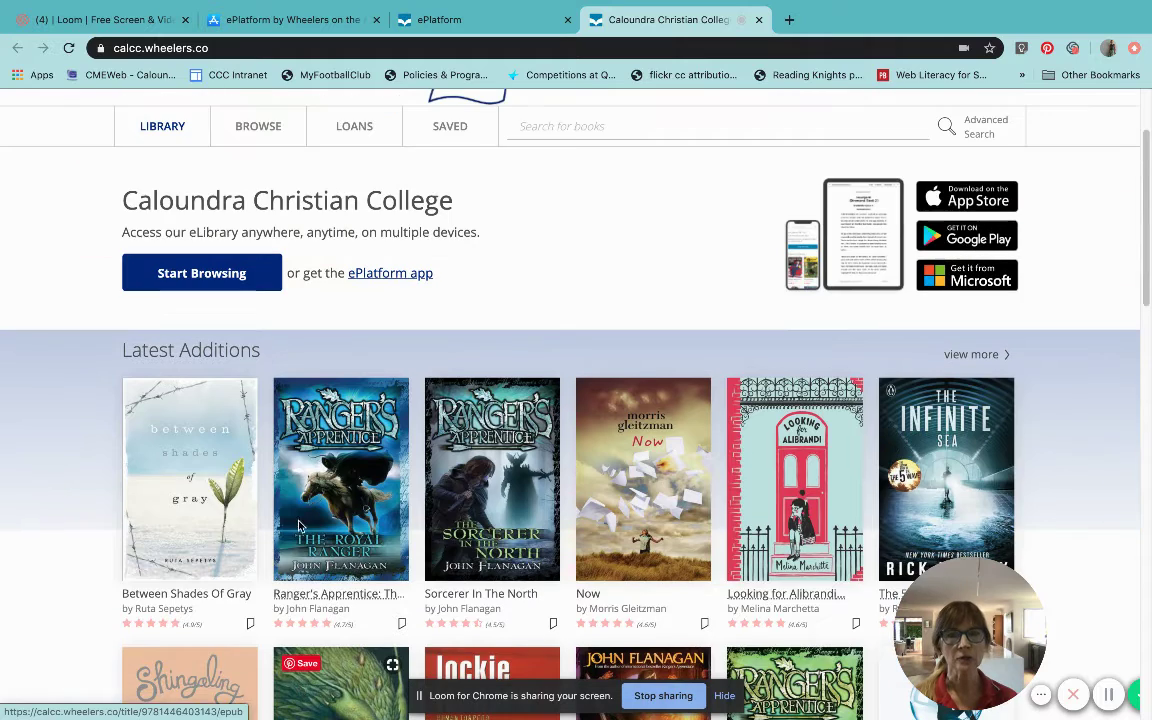
{"action": "scroll", "coordinate": [576, 130], "scroll_direction": "up", "scroll_amount": 2}
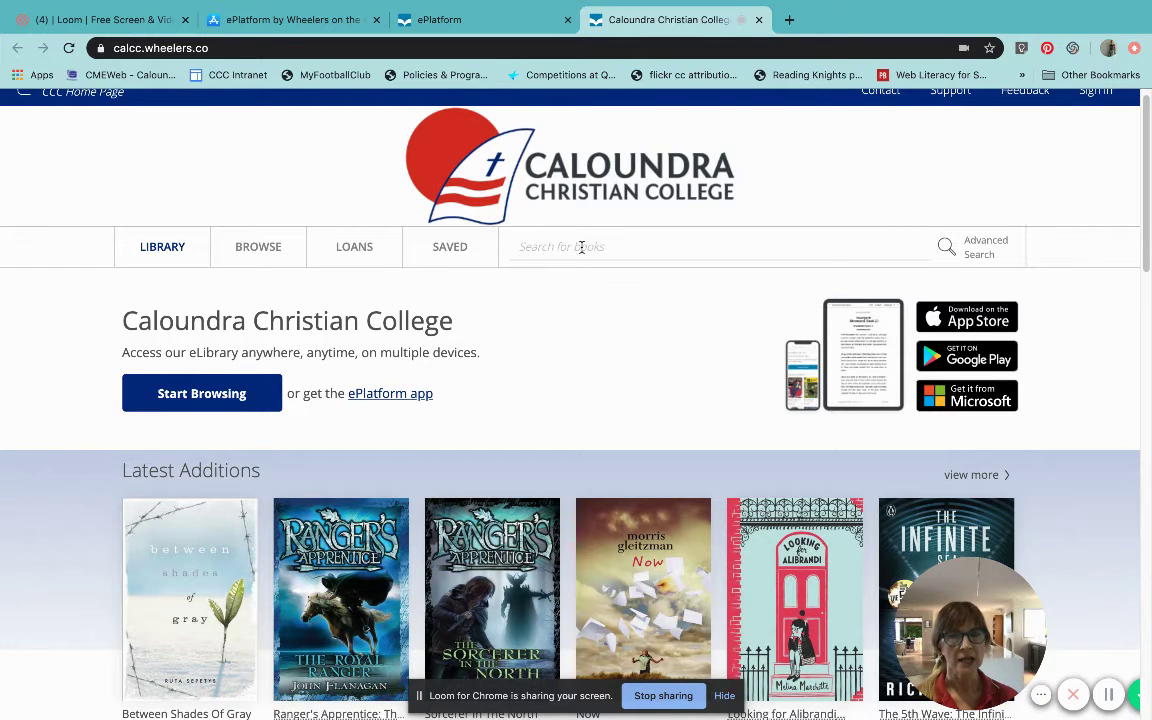
{"action": "scroll", "coordinate": [534, 322], "scroll_direction": "down", "scroll_amount": 3}
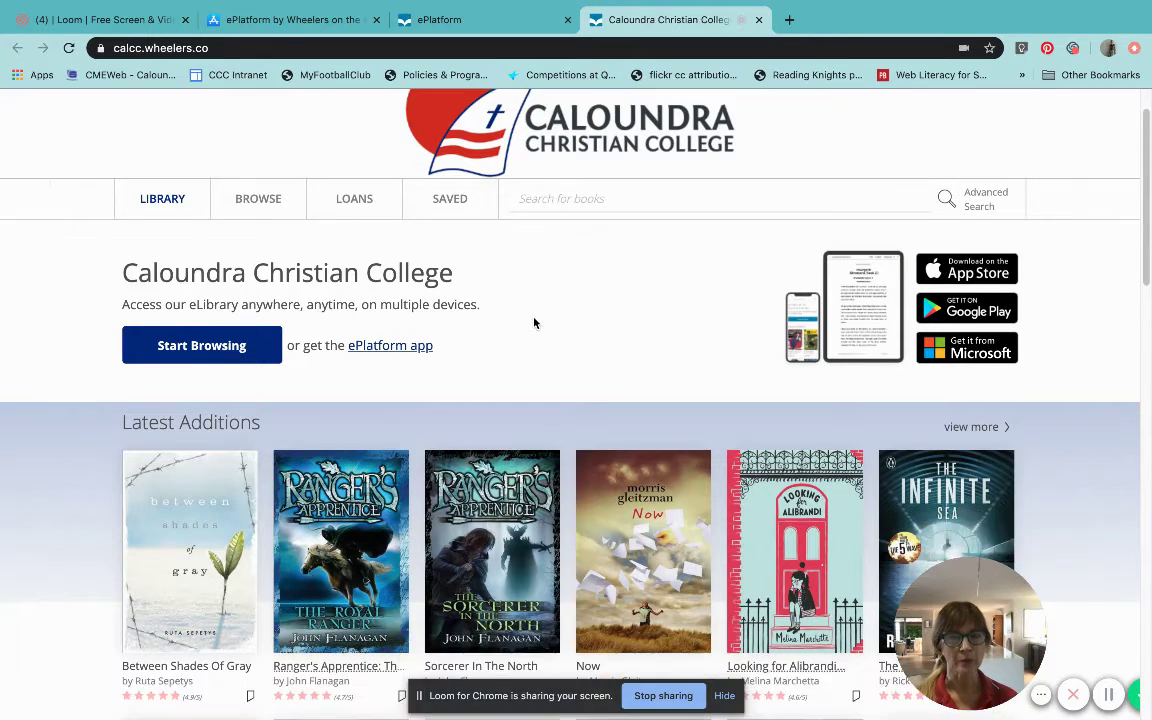
{"action": "scroll", "coordinate": [534, 322], "scroll_direction": "down", "scroll_amount": 1}
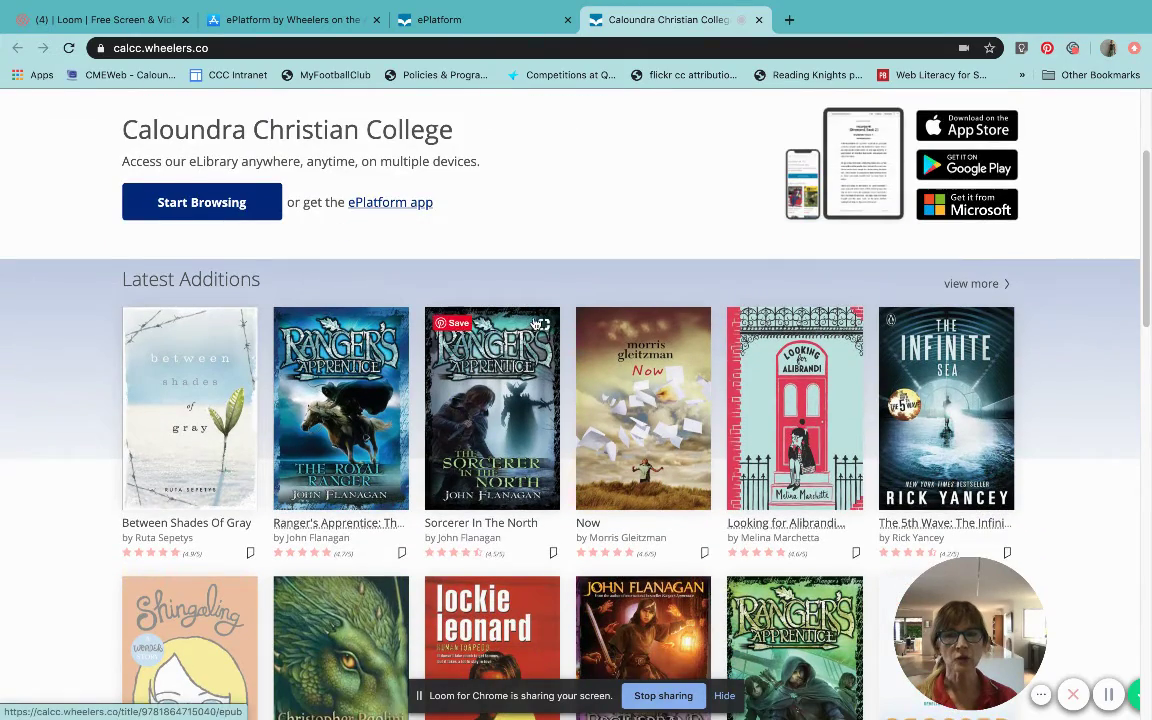
{"action": "scroll", "coordinate": [534, 322], "scroll_direction": "down", "scroll_amount": 1}
{"action": "scroll", "coordinate": [534, 322], "scroll_direction": "down", "scroll_amount": 2}
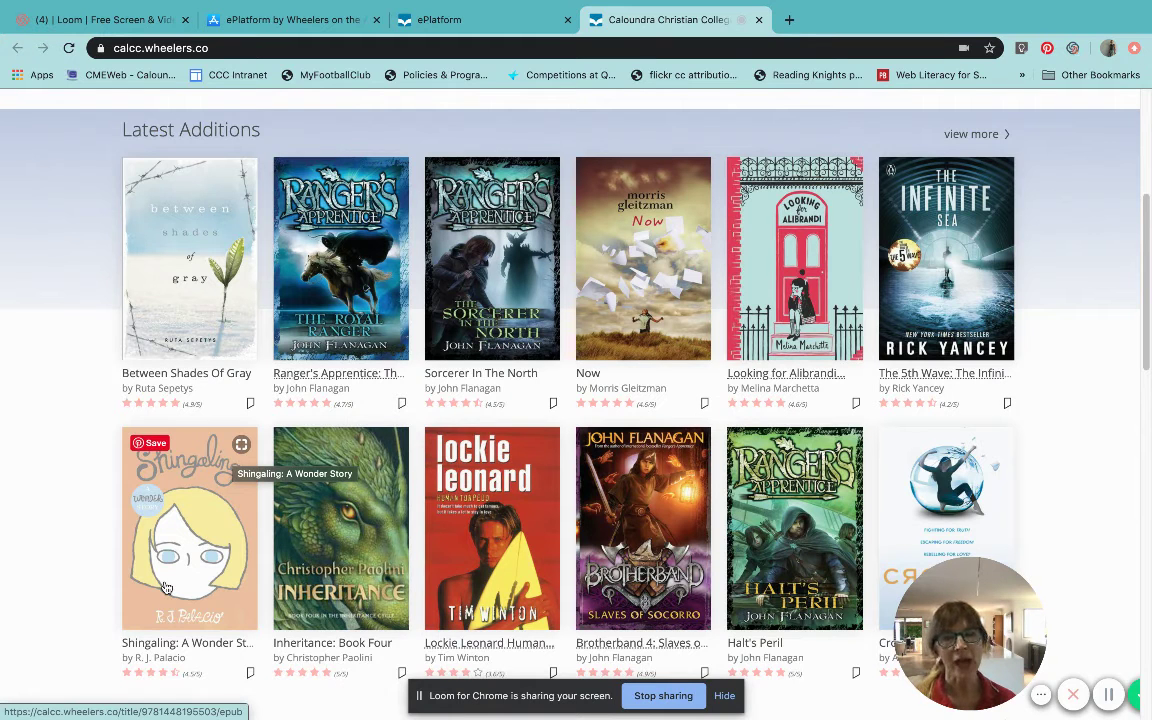
{"action": "scroll", "coordinate": [168, 586], "scroll_direction": "down", "scroll_amount": 1}
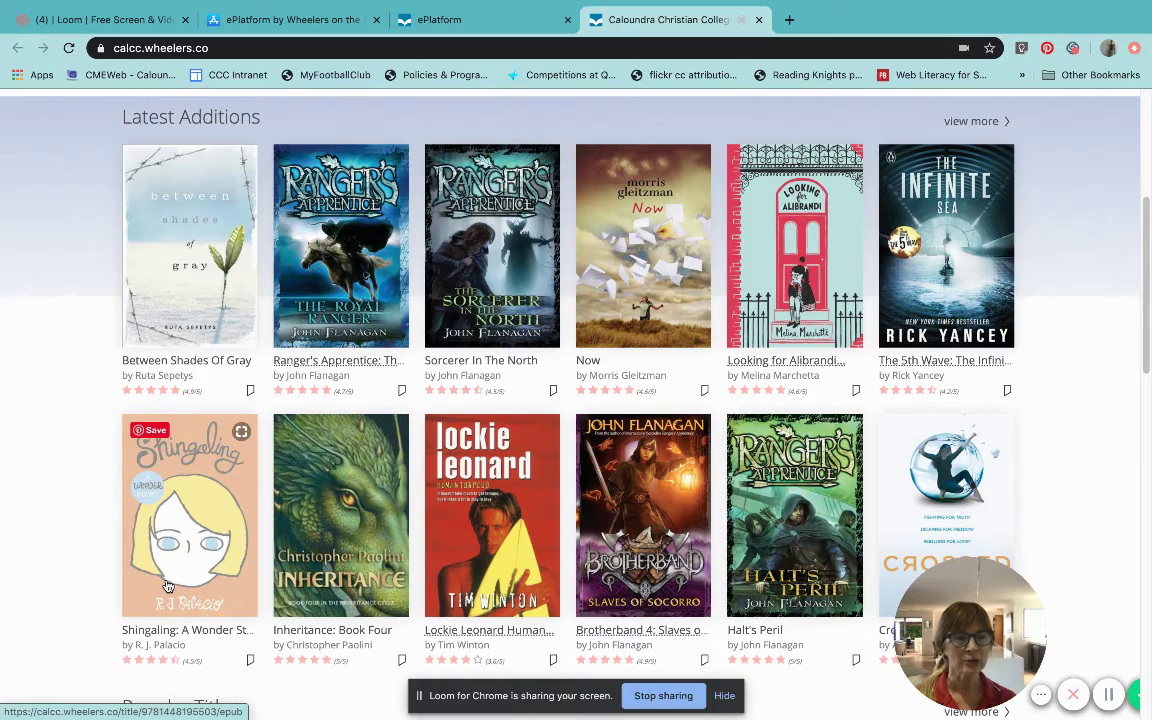
{"action": "scroll", "coordinate": [168, 586], "scroll_direction": "down", "scroll_amount": 2}
{"action": "scroll", "coordinate": [168, 580], "scroll_direction": "down", "scroll_amount": 4}
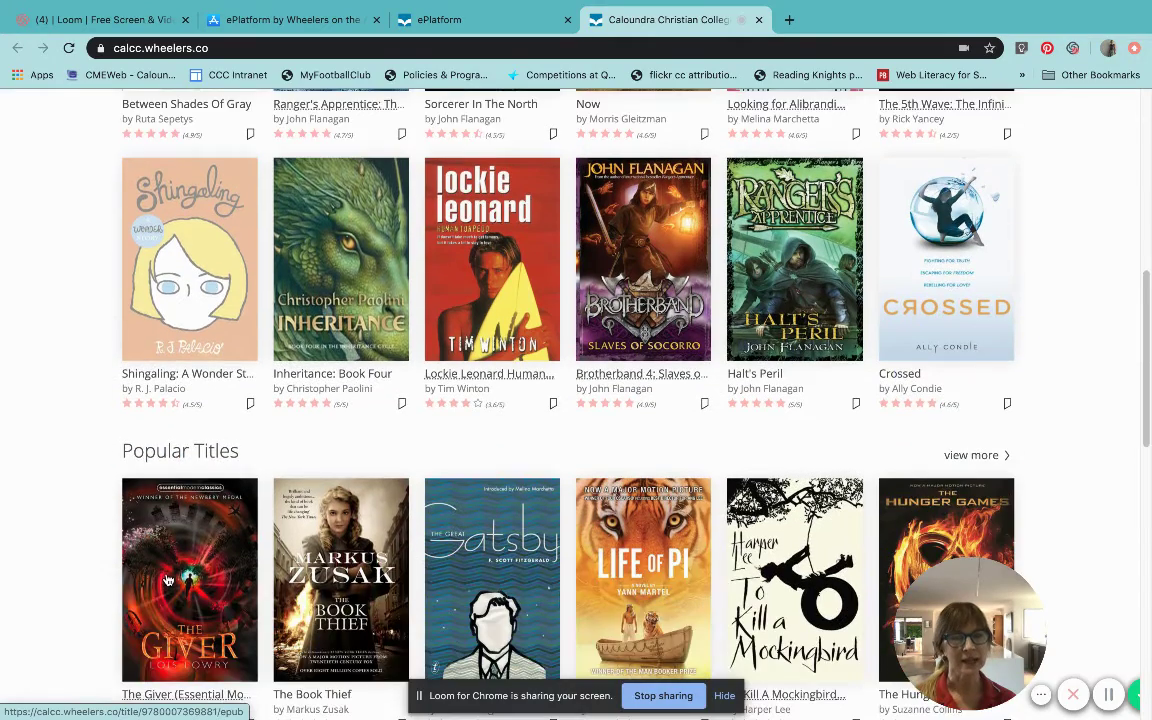
{"action": "scroll", "coordinate": [168, 580], "scroll_direction": "down", "scroll_amount": 2}
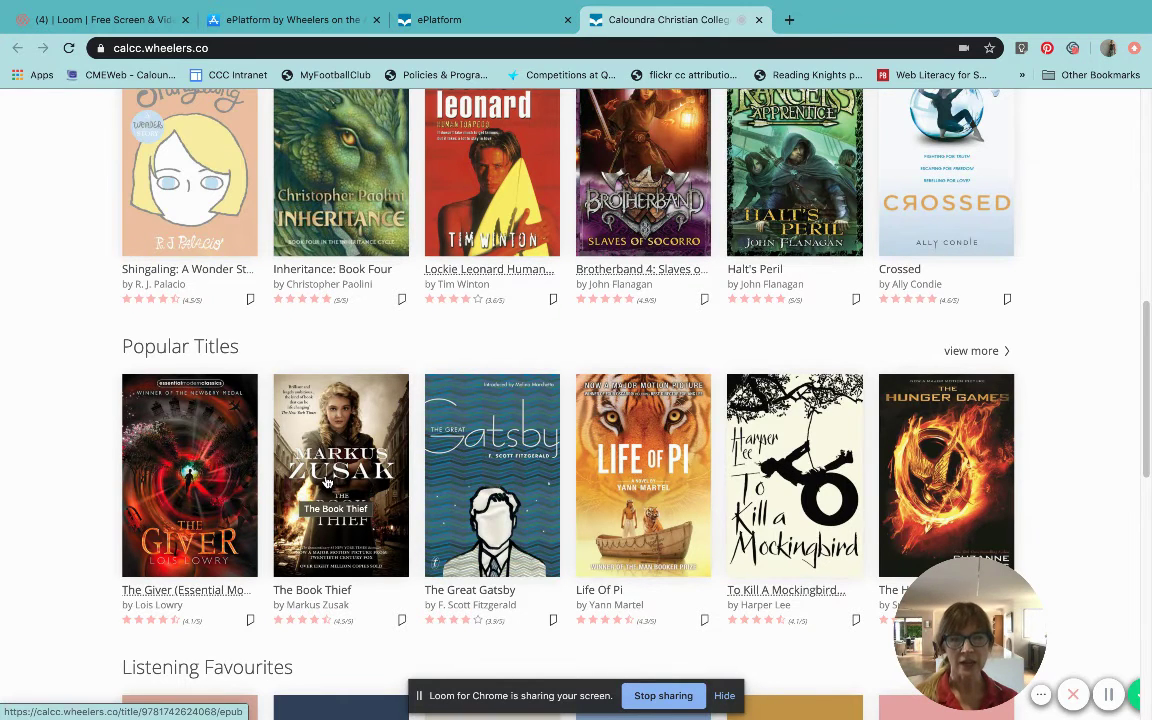
Step: Open The Book Thief from Popular Titles and start signing in from its page
{"action": "left_click", "coordinate": [326, 483]}
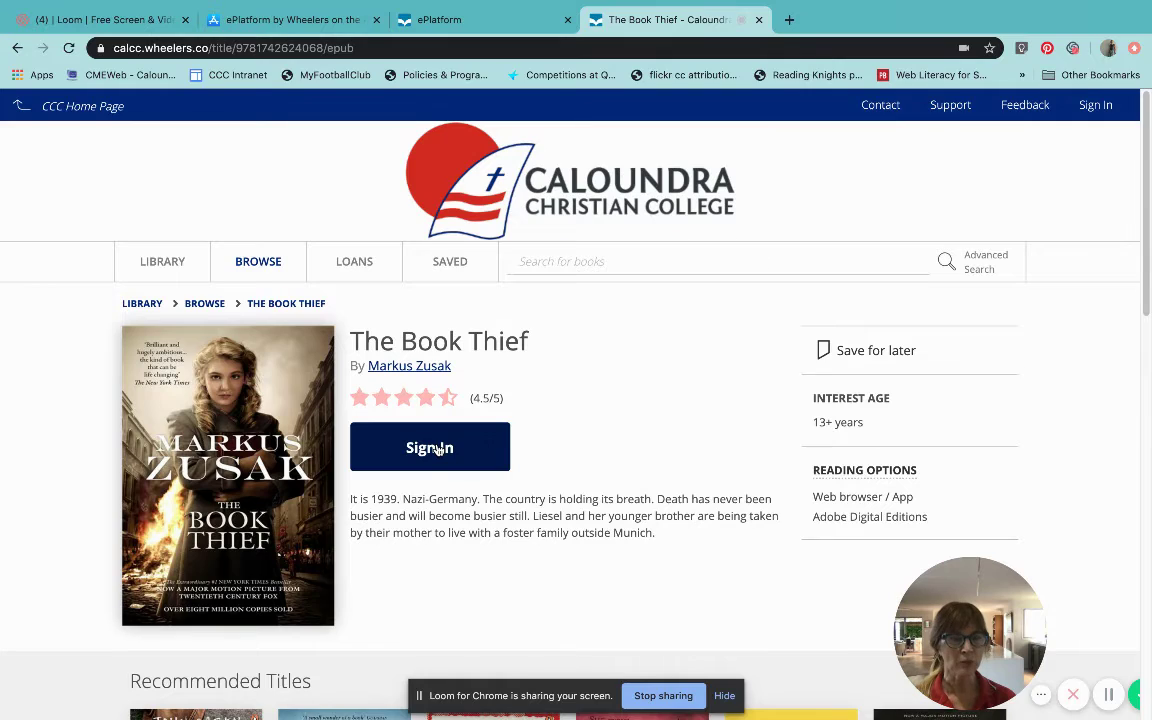
{"action": "left_click", "coordinate": [437, 450]}
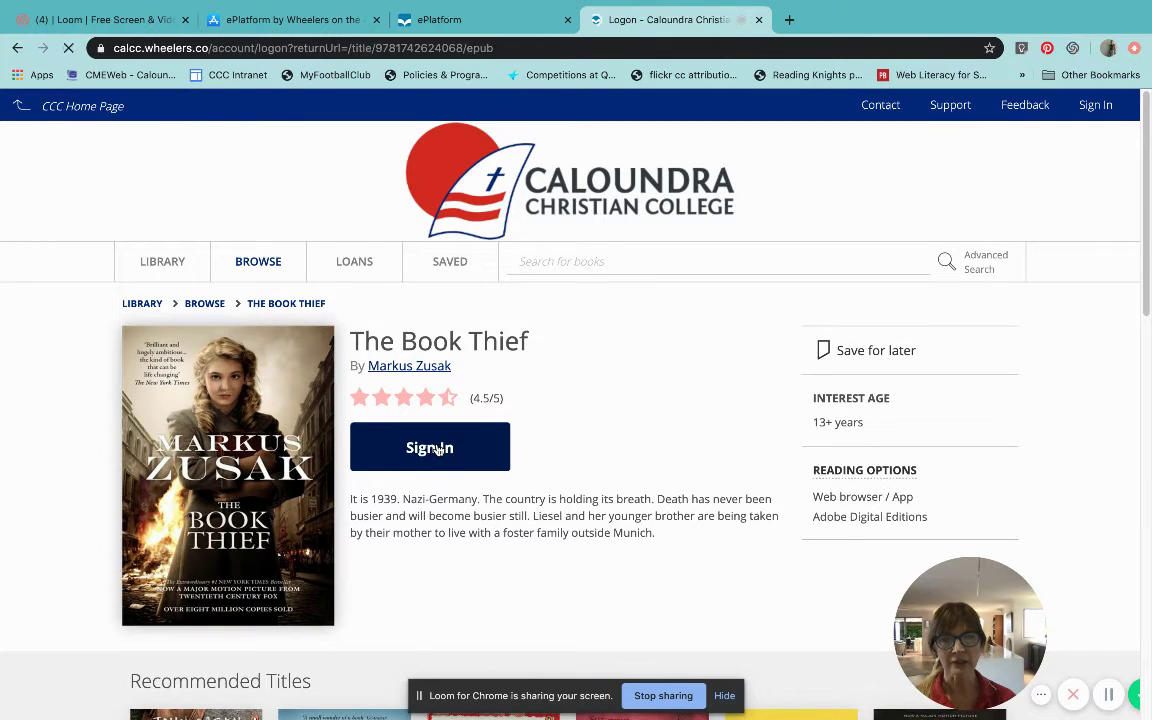
Step: Sign in to the Caloundra Christian College library with the account username and password
{"action": "left_click", "coordinate": [240, 422]}
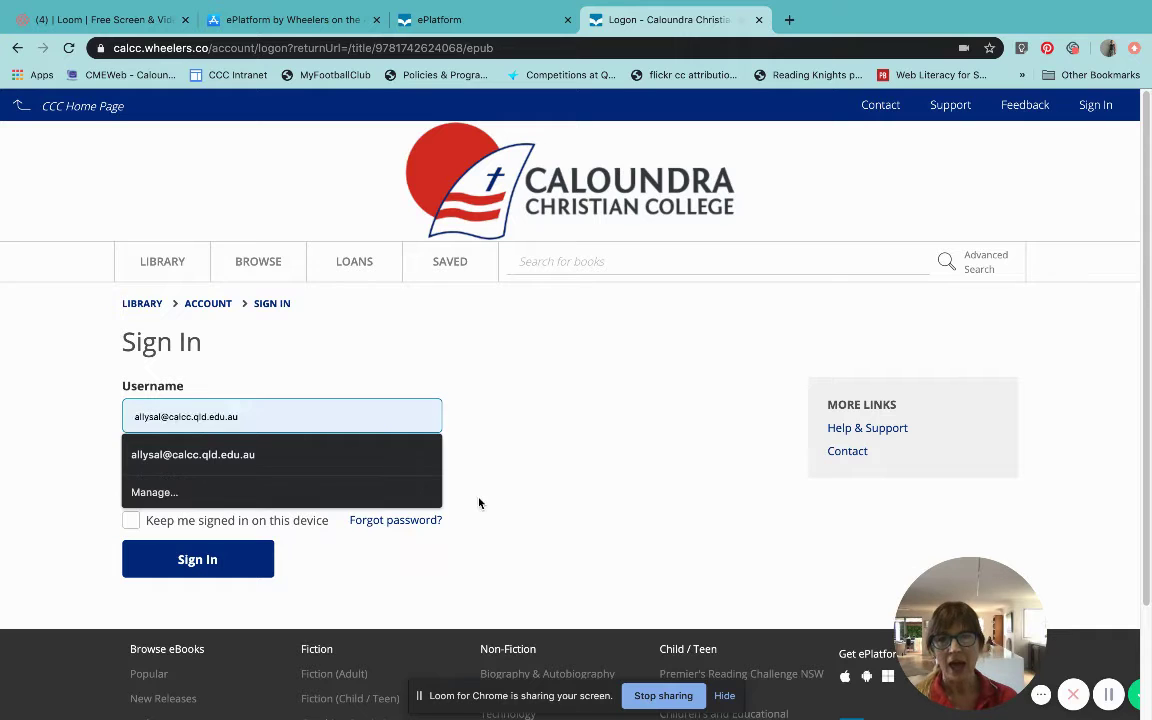
{"action": "left_click", "coordinate": [524, 499]}
{"action": "left_click", "coordinate": [146, 482]}
{"action": "type", "text": "•••••••"}
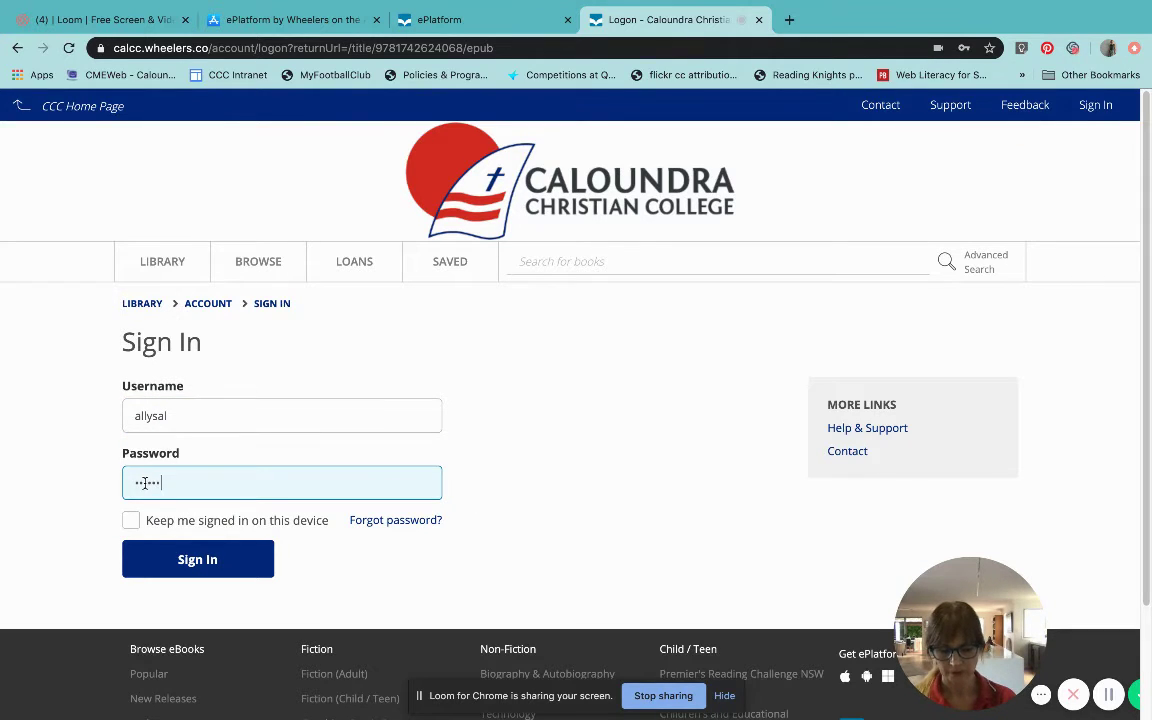
{"action": "type", "text": "•••••"}
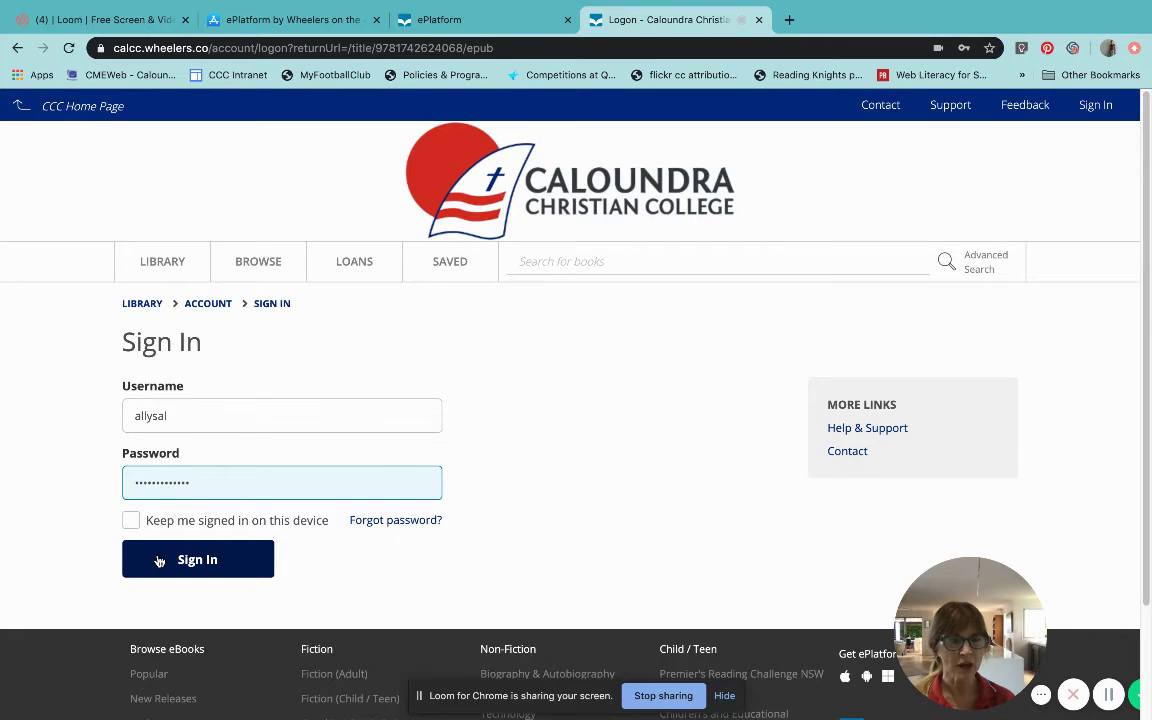
{"action": "left_click", "coordinate": [159, 561]}
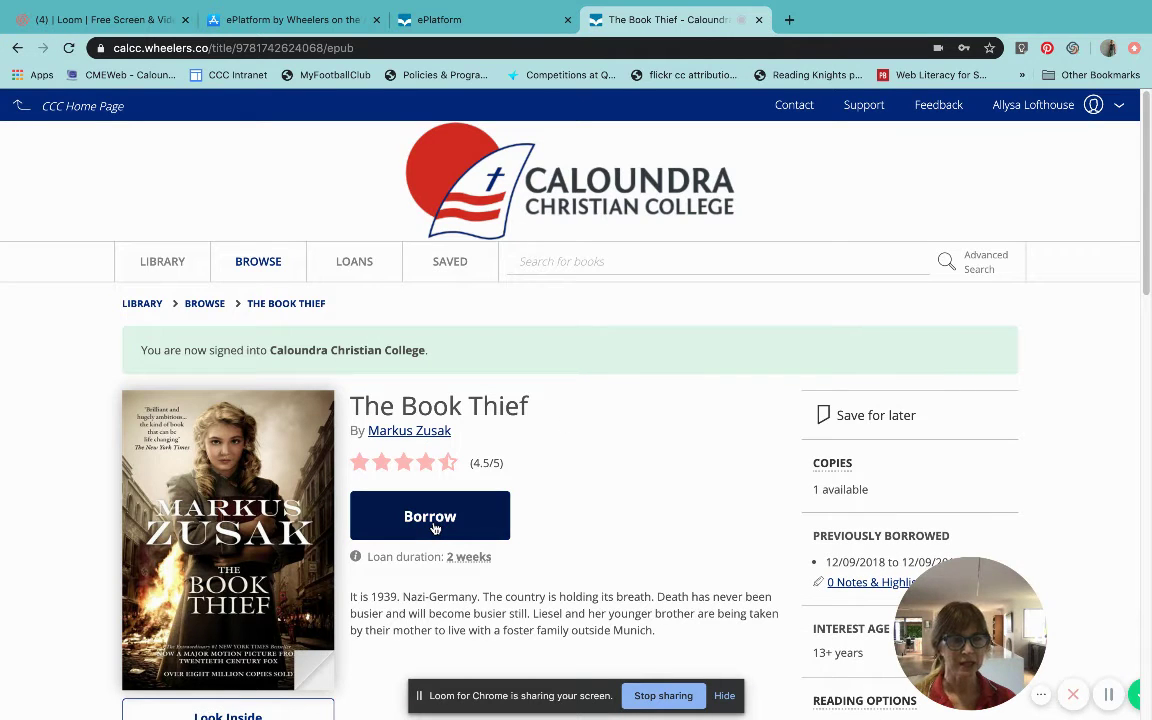
{"action": "scroll", "coordinate": [435, 528], "scroll_direction": "down", "scroll_amount": 1}
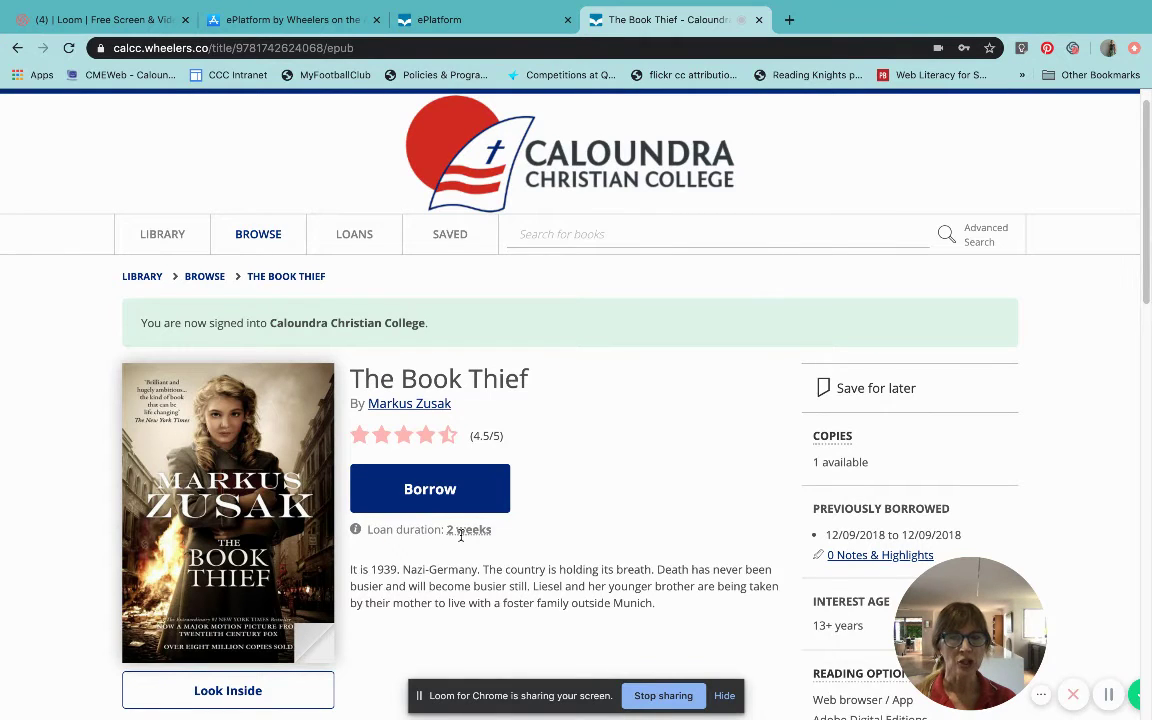
{"action": "mouse_move", "coordinate": [461, 535]}
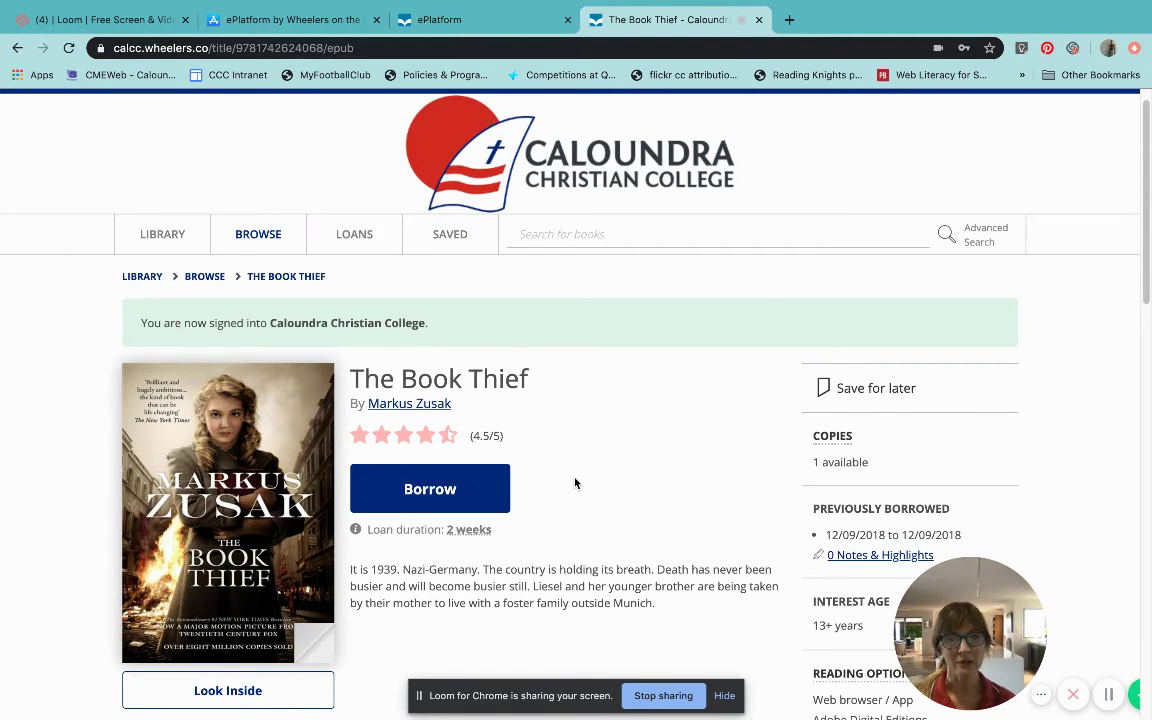
{"action": "scroll", "coordinate": [575, 483], "scroll_direction": "down", "scroll_amount": 2}
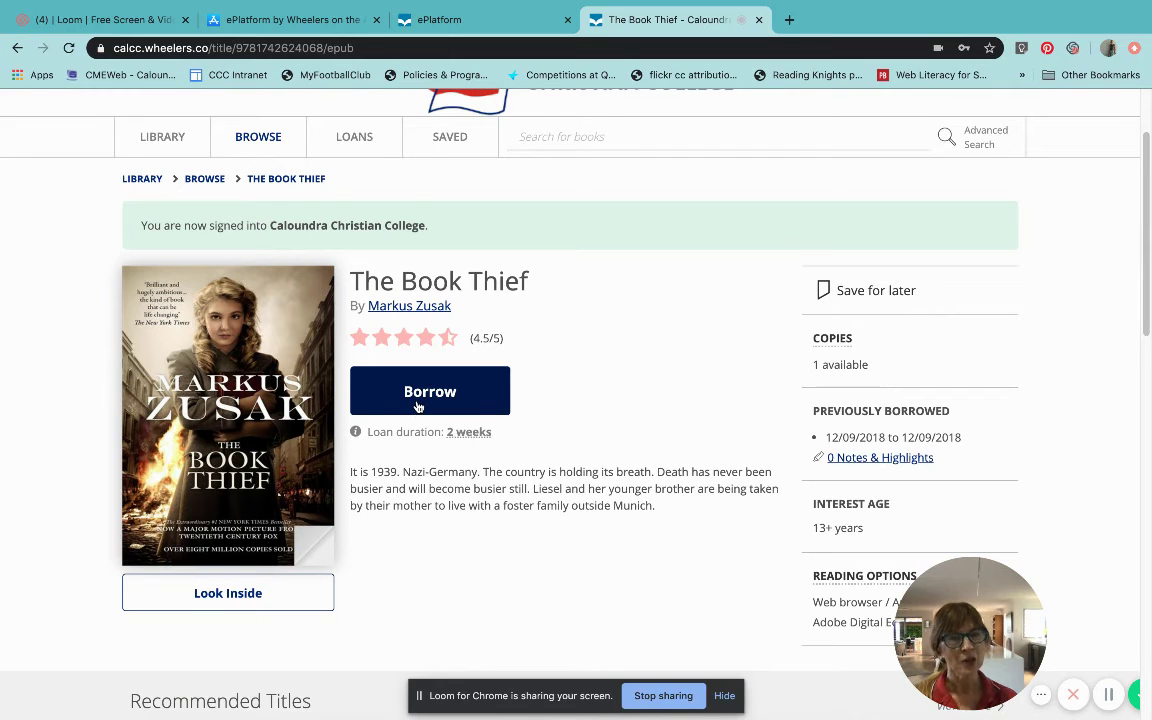
{"action": "scroll", "coordinate": [418, 406], "scroll_direction": "up", "scroll_amount": 3}
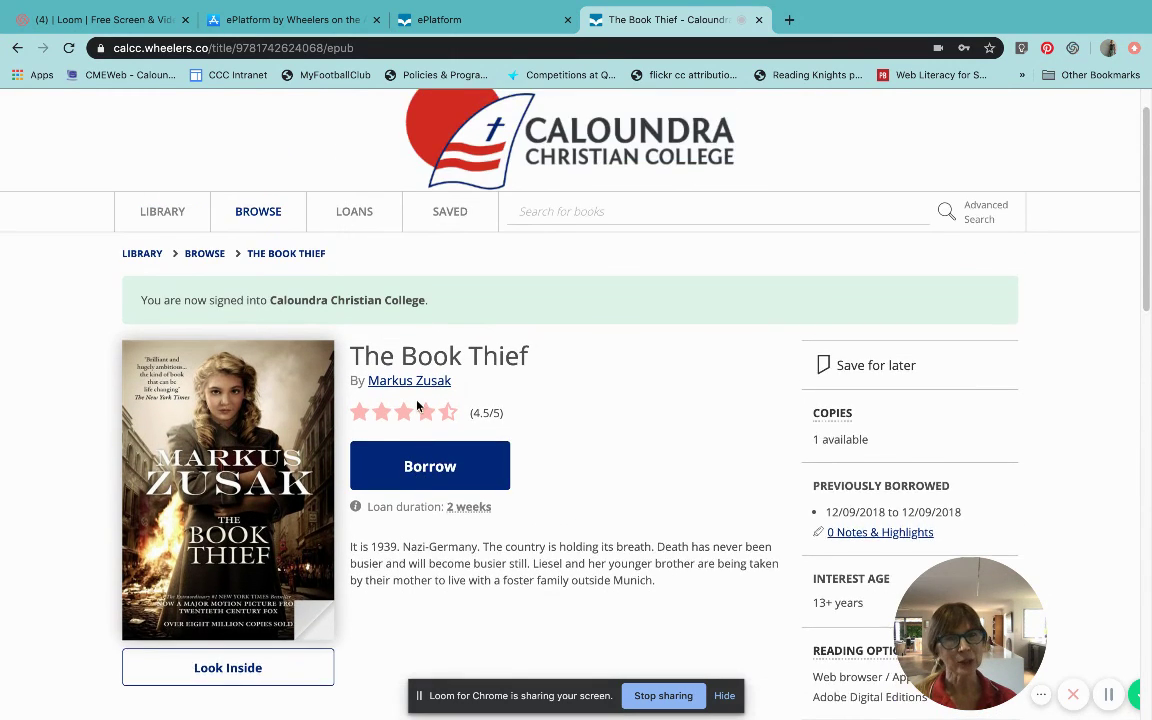